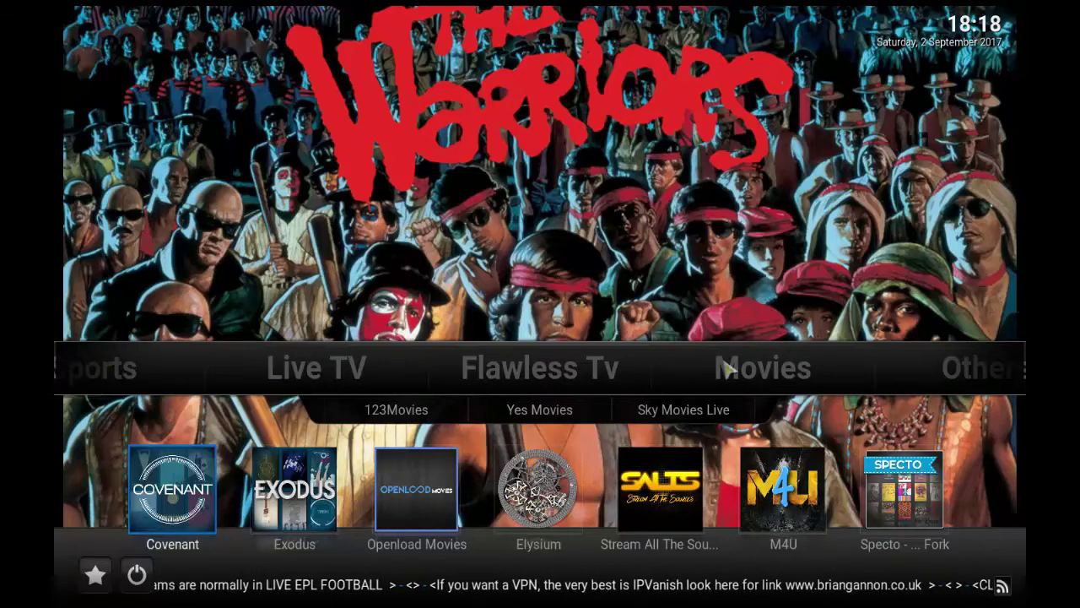
Browse Exodus movies by year to the 2017 list, then back out to the categories.
key(Right)
key(Return)
click(375, 131)
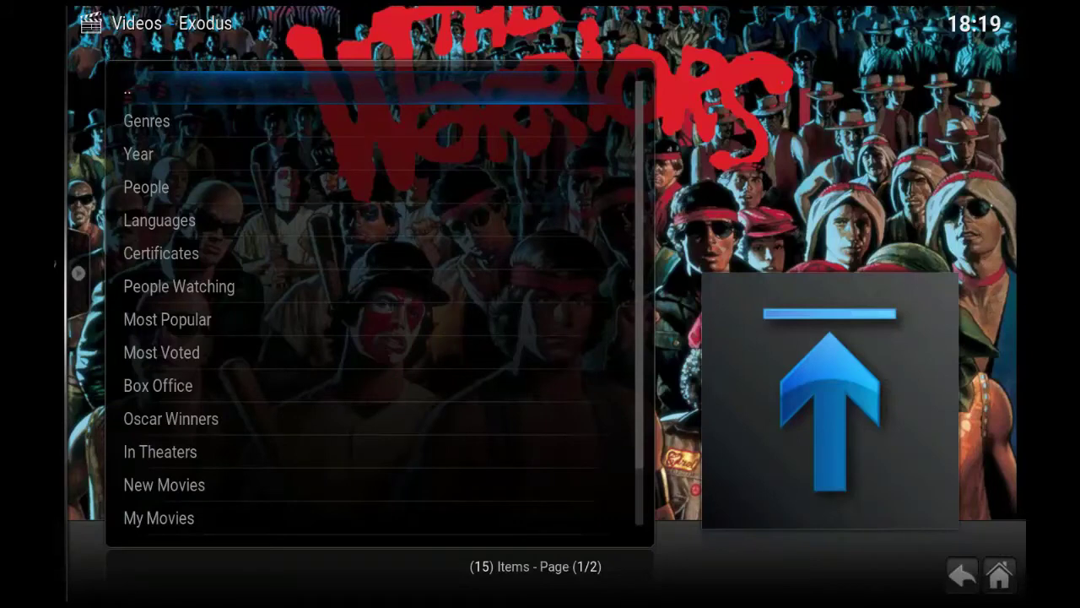
click(376, 161)
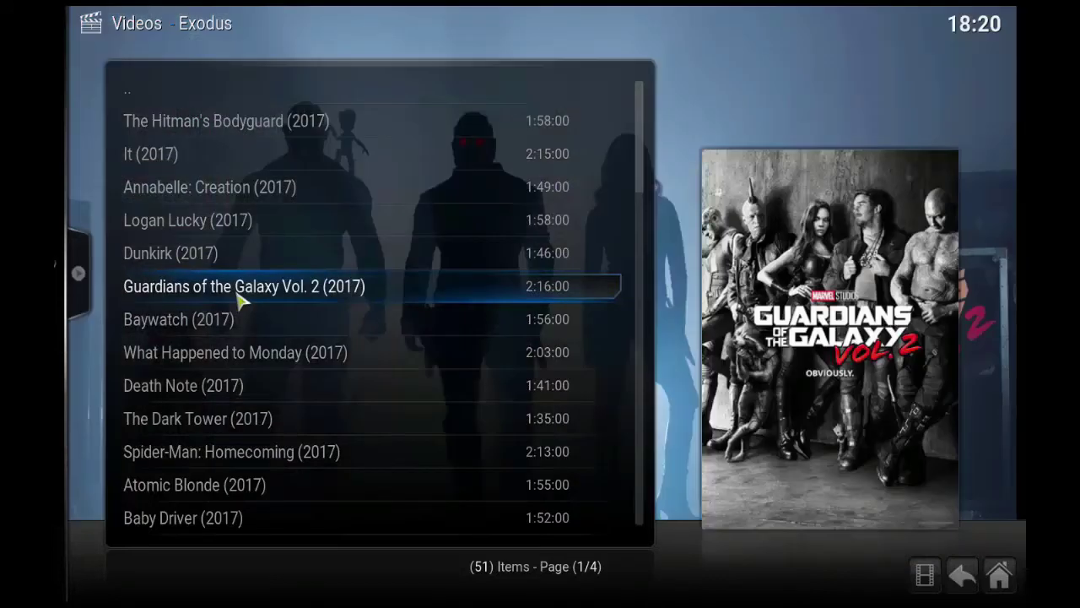
key(BackSpace)
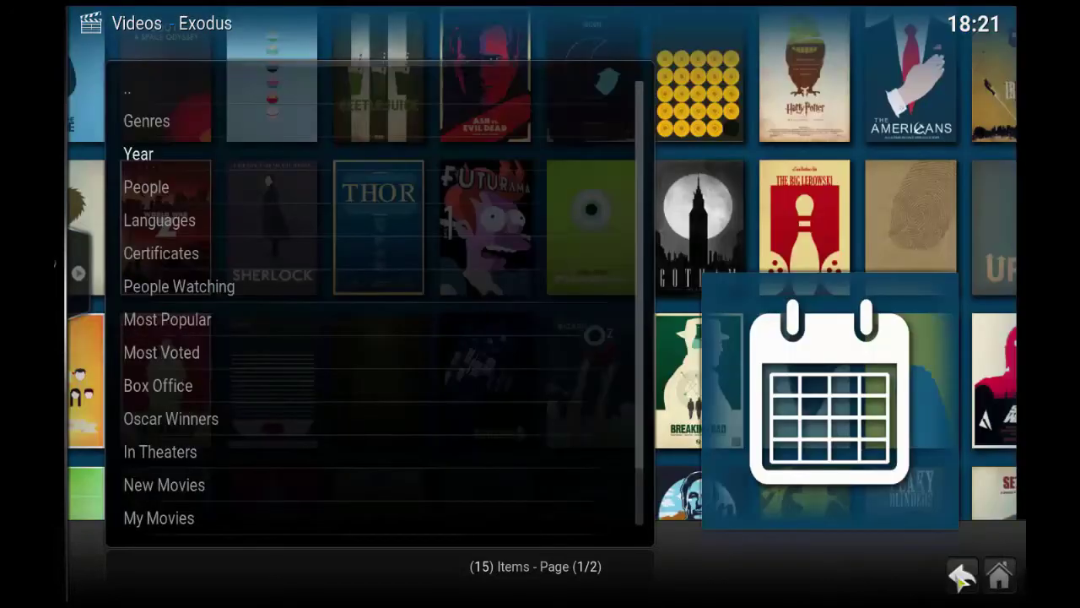
Browse a TV show list in Exodus, then back out to the Kodi home screen.
click(961, 575)
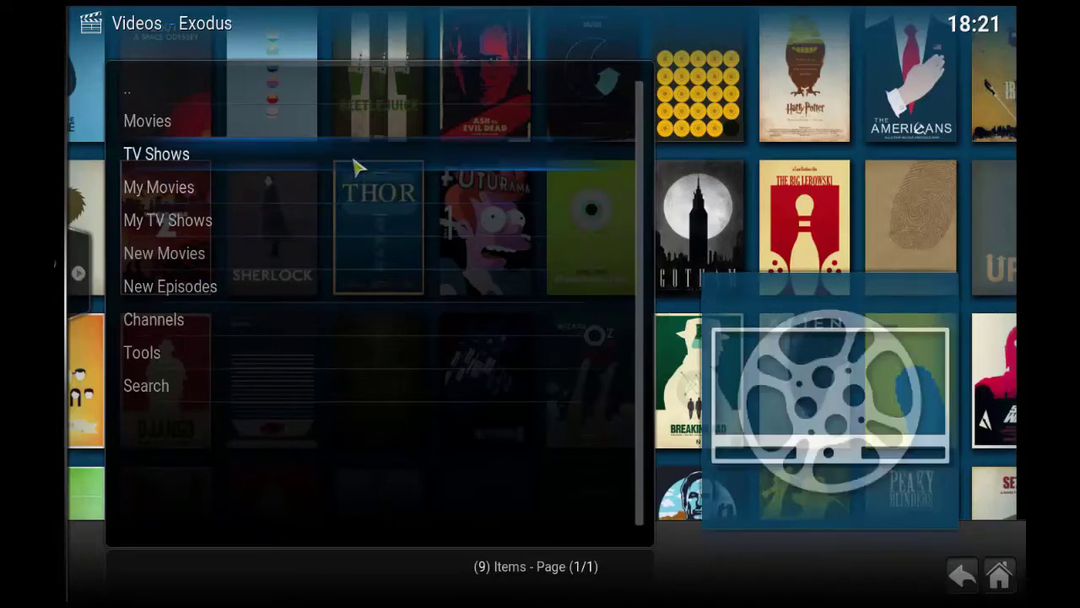
click(354, 166)
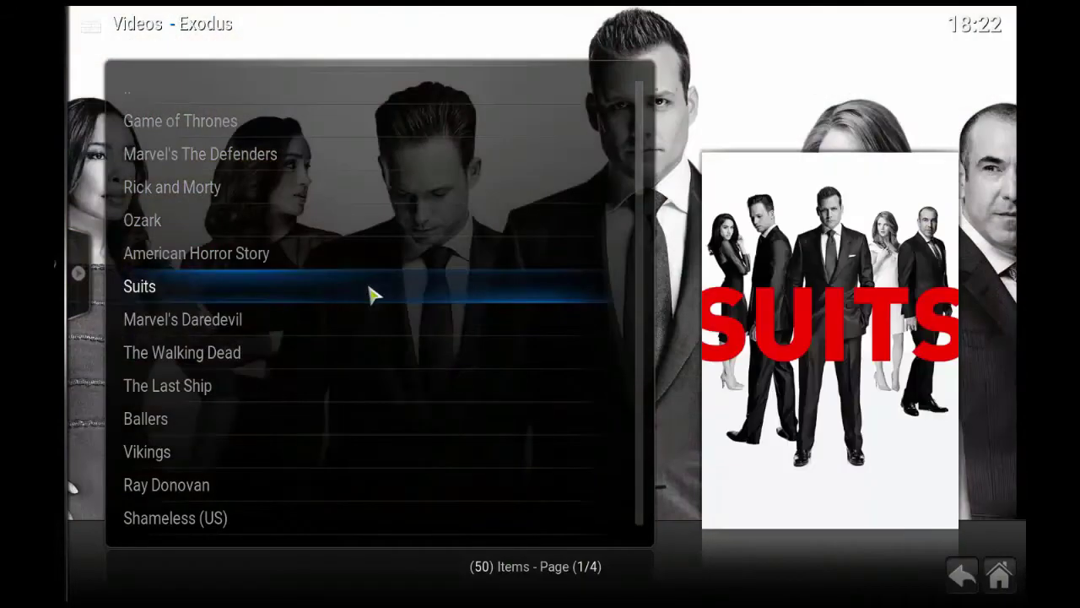
click(963, 573)
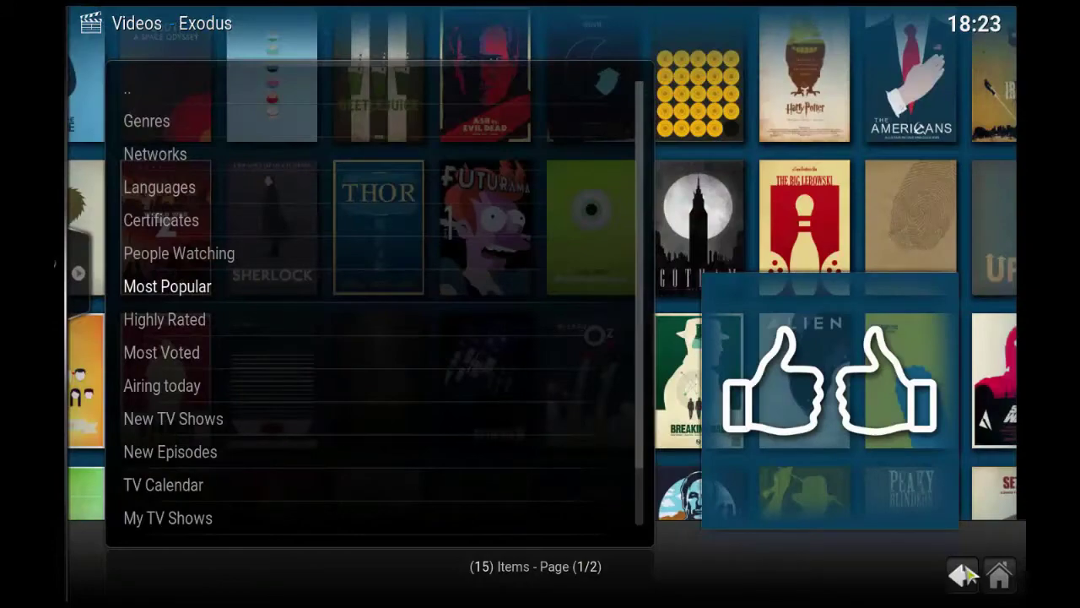
click(963, 574)
click(963, 574)
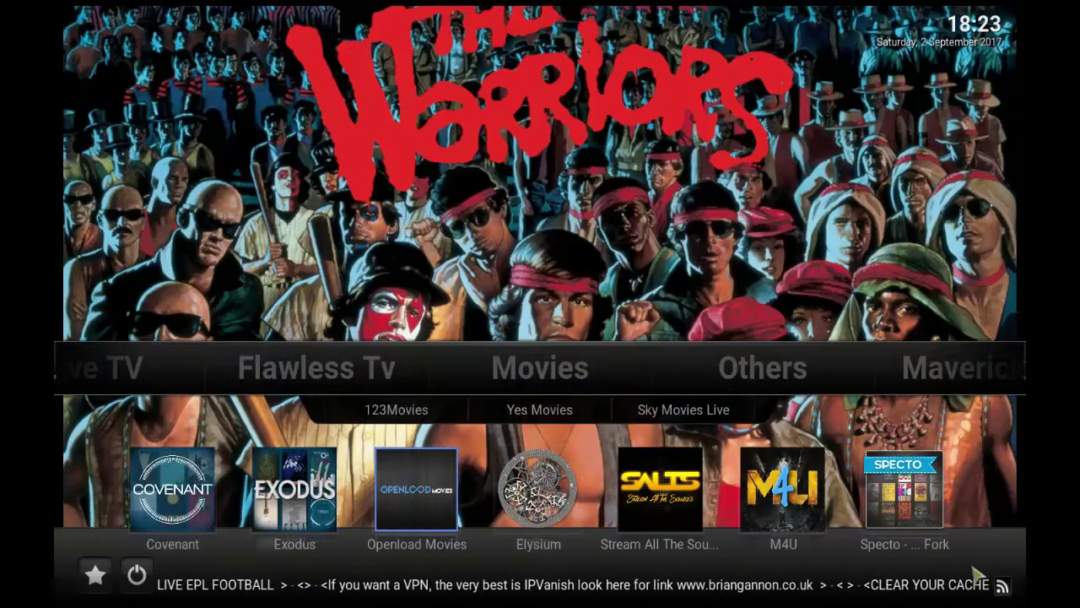
Move the home menu through Others, Maverick TV, TV Shows and Programs to UK Turks.
key(Right)
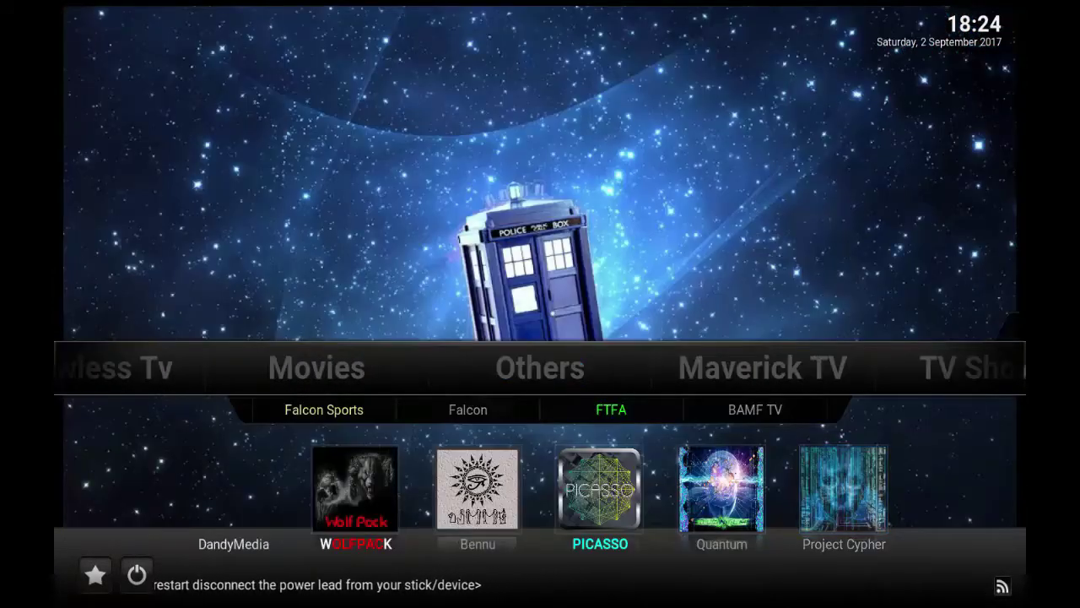
mouse_move(827, 366)
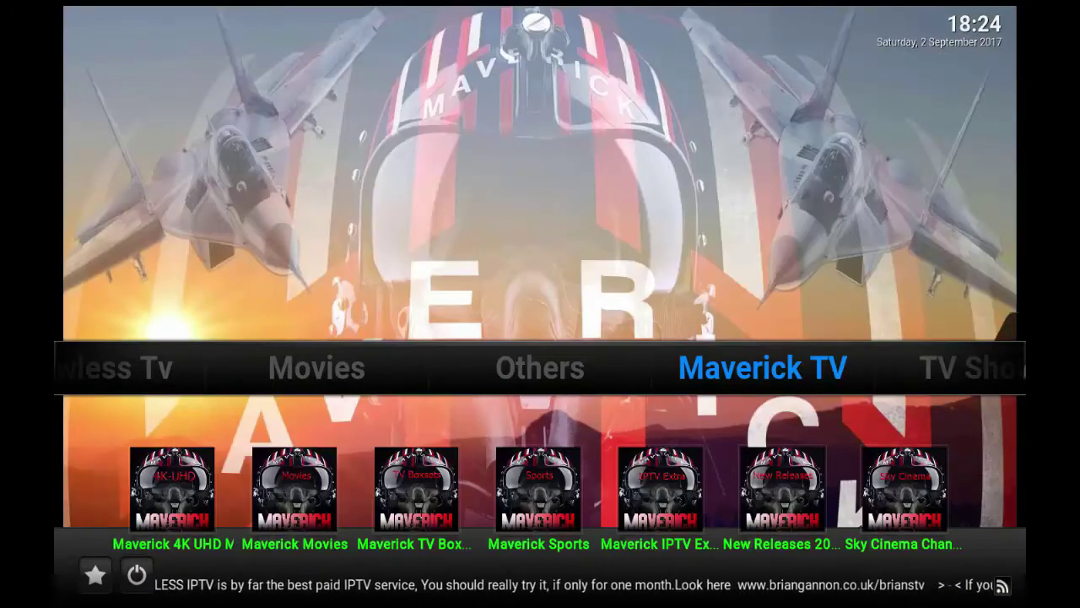
key(Right)
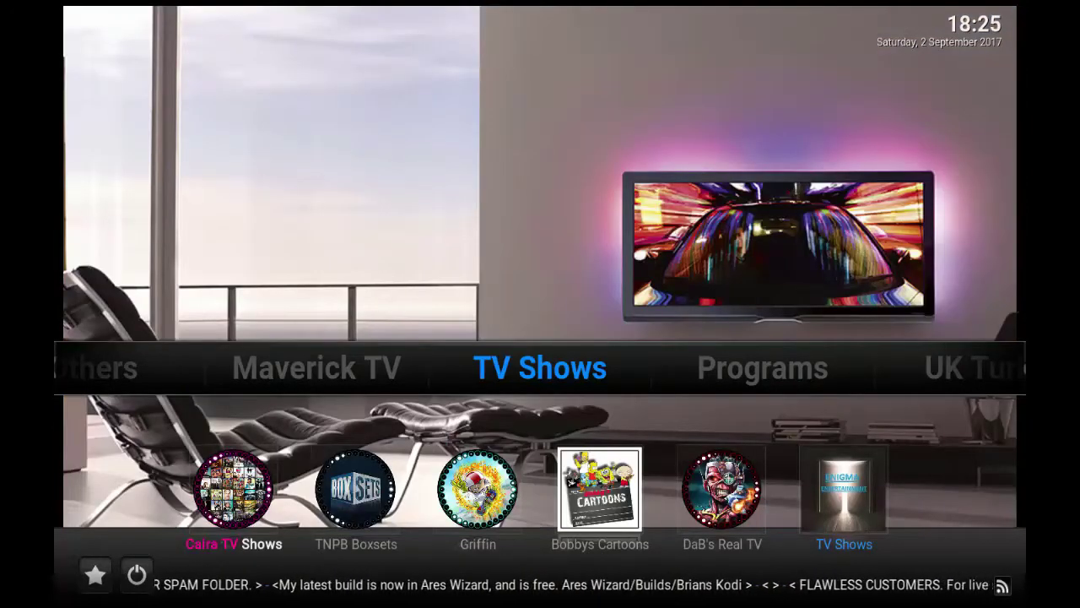
key(Right)
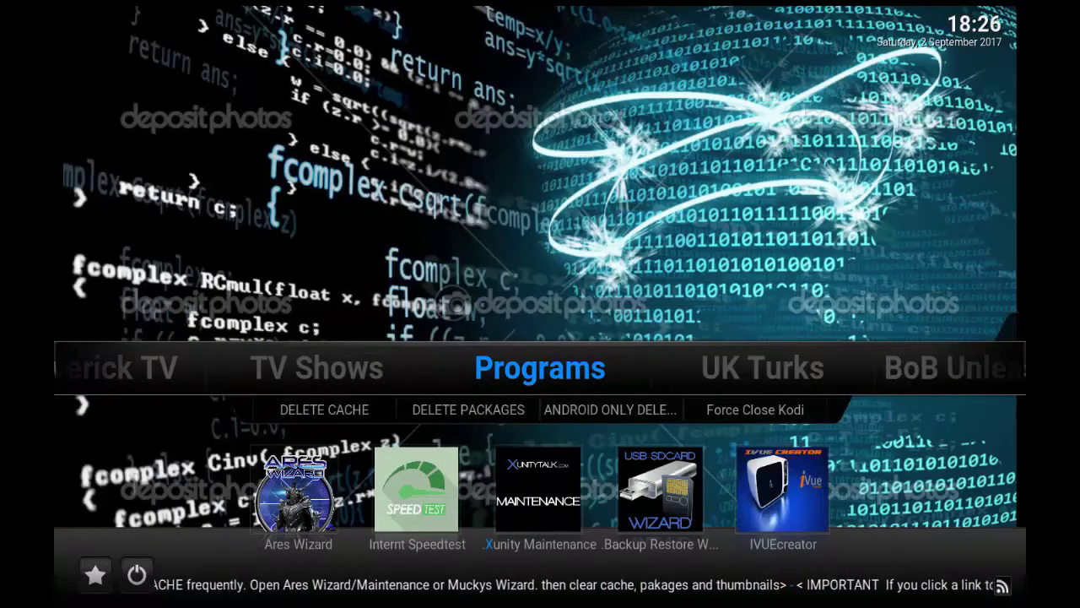
key(Right)
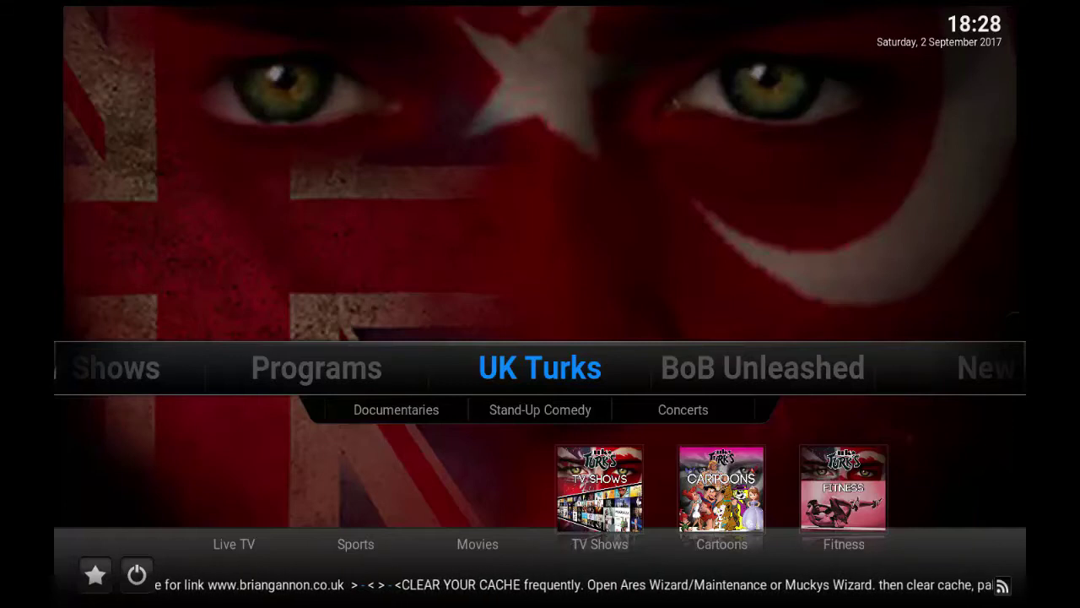
Step through BoB Unleashed, New and System, then bring up the default Kodi main menu.
key(Right)
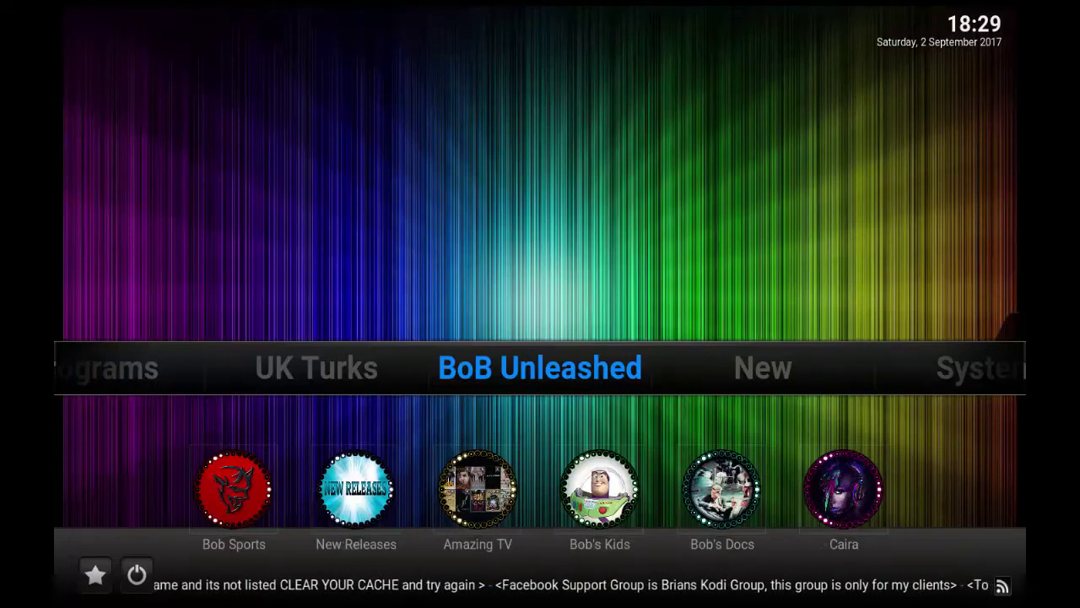
key(Right)
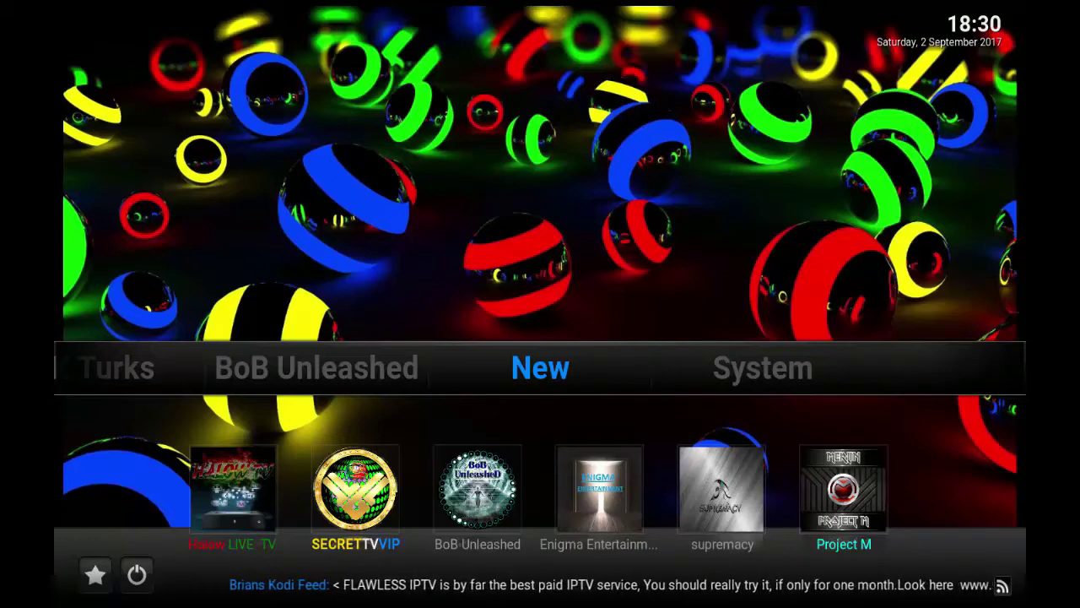
key(Right)
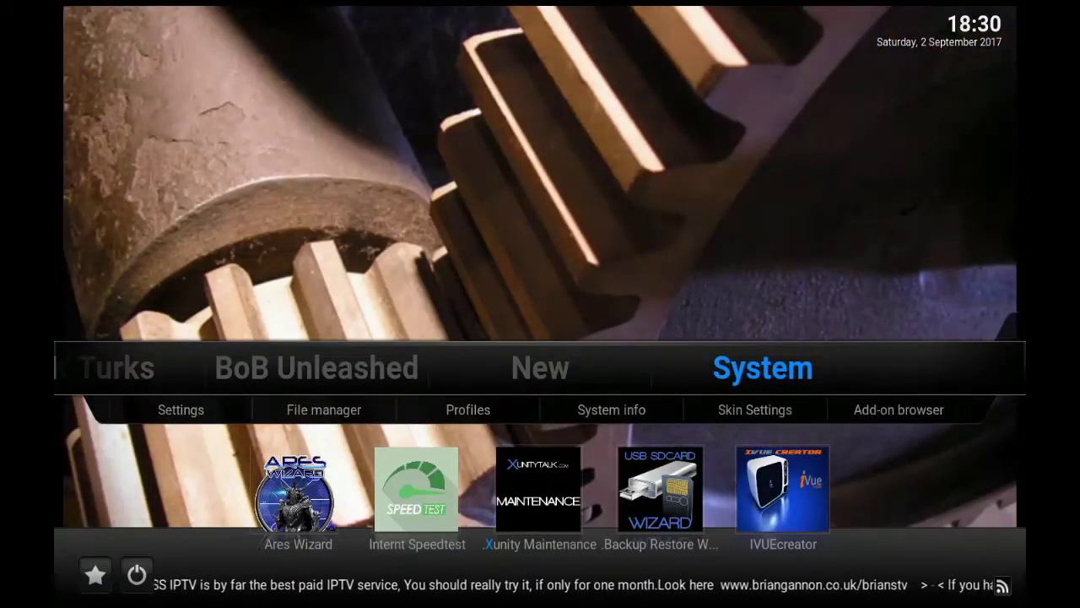
key(m)
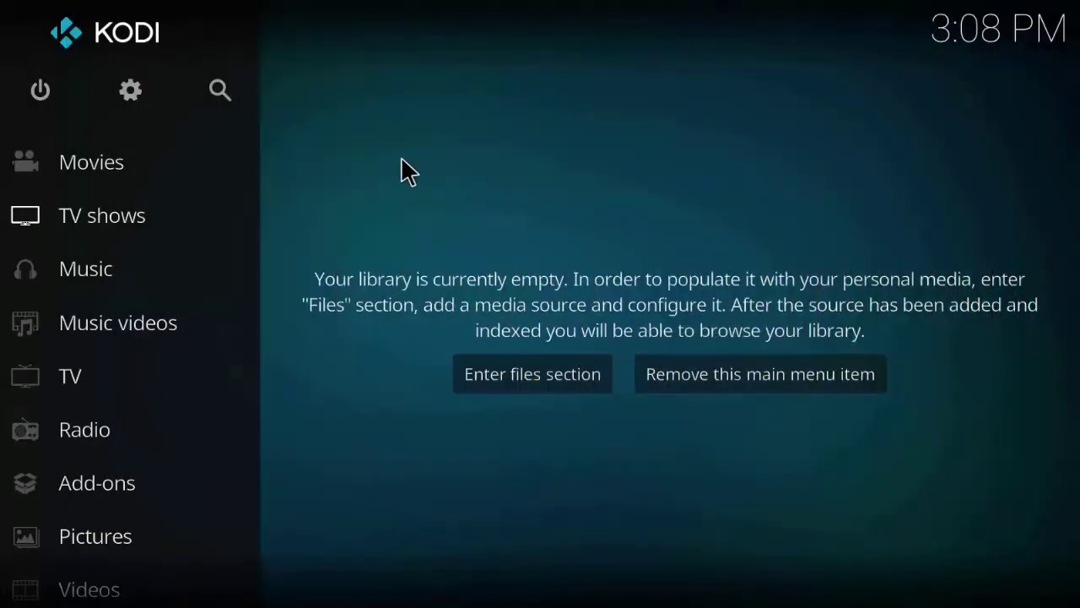
click(129, 93)
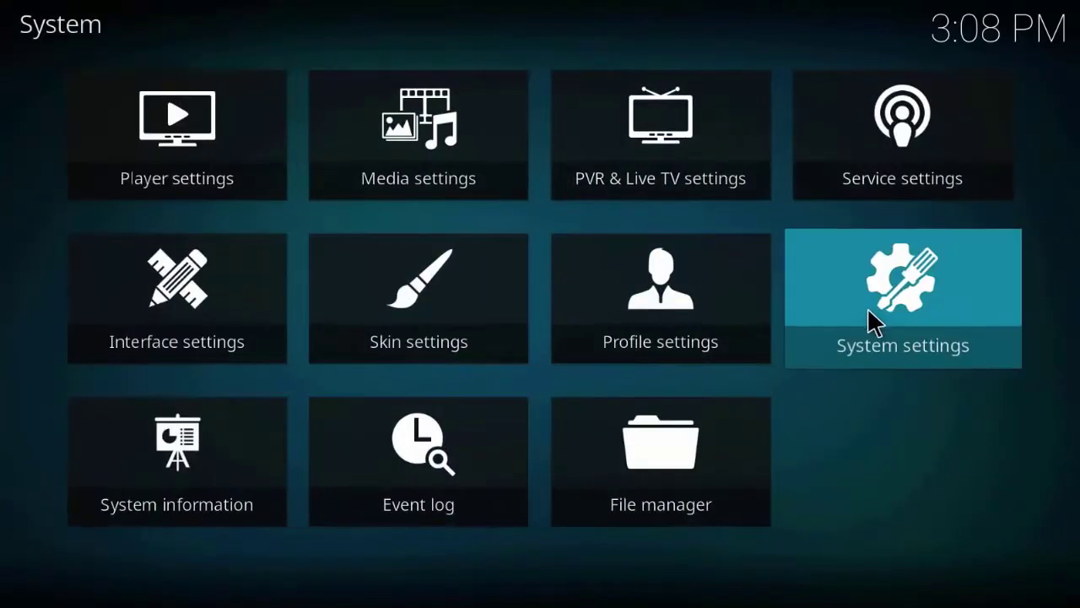
Check that Unknown sources is enabled under System > Add-ons, then return to the settings grid.
click(875, 321)
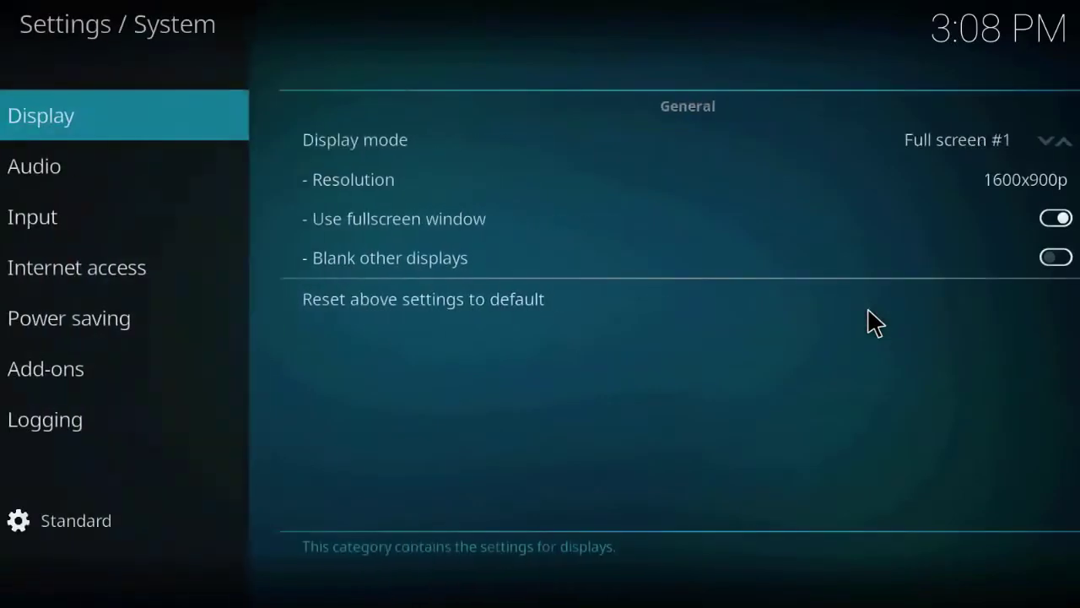
mouse_move(121, 438)
mouse_move(135, 378)
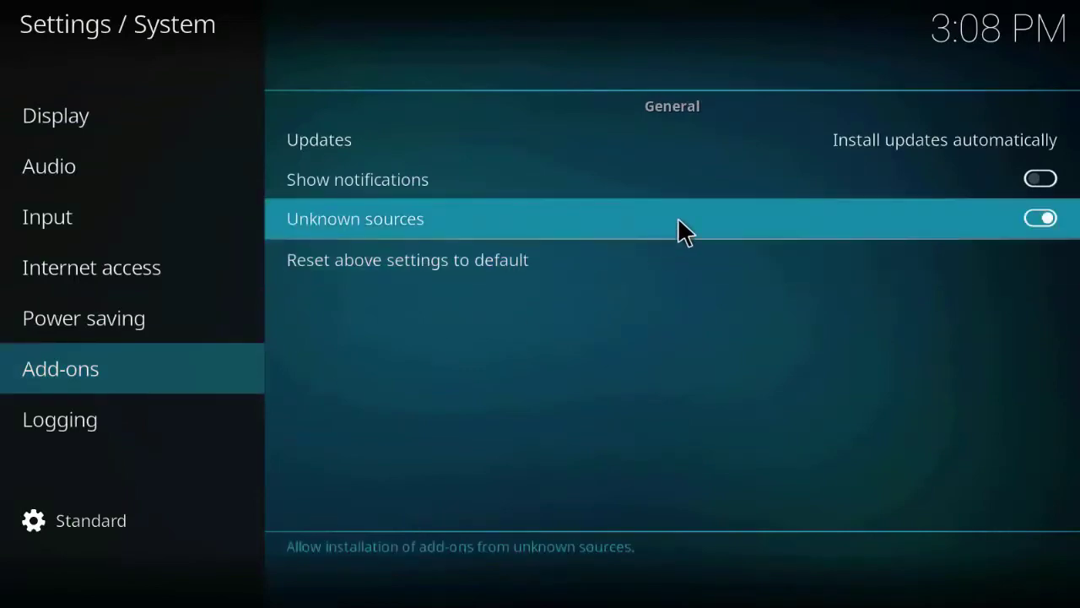
click(66, 24)
click(642, 443)
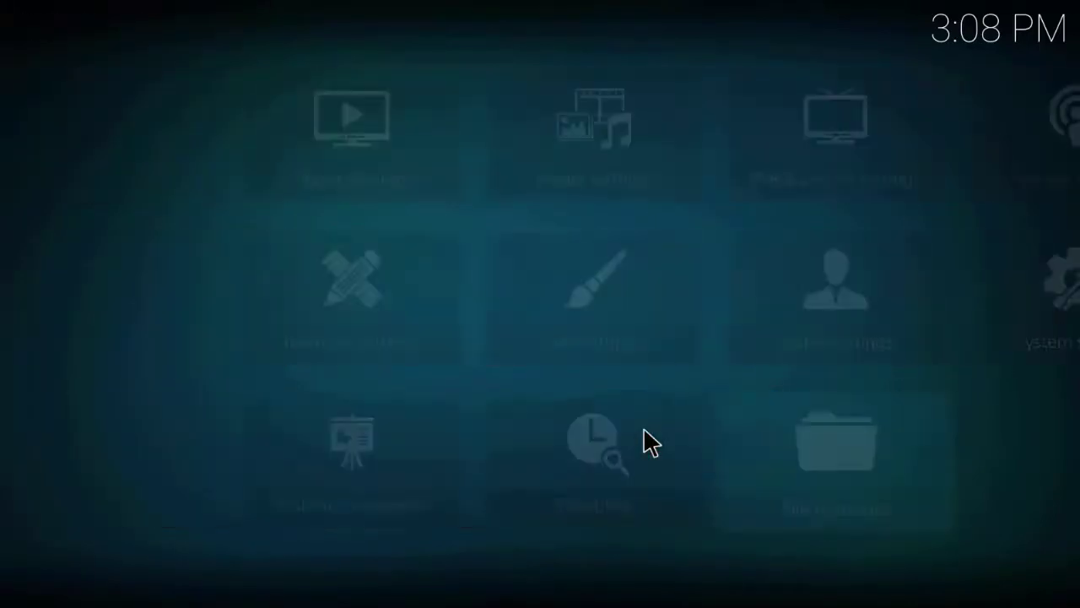
click(123, 246)
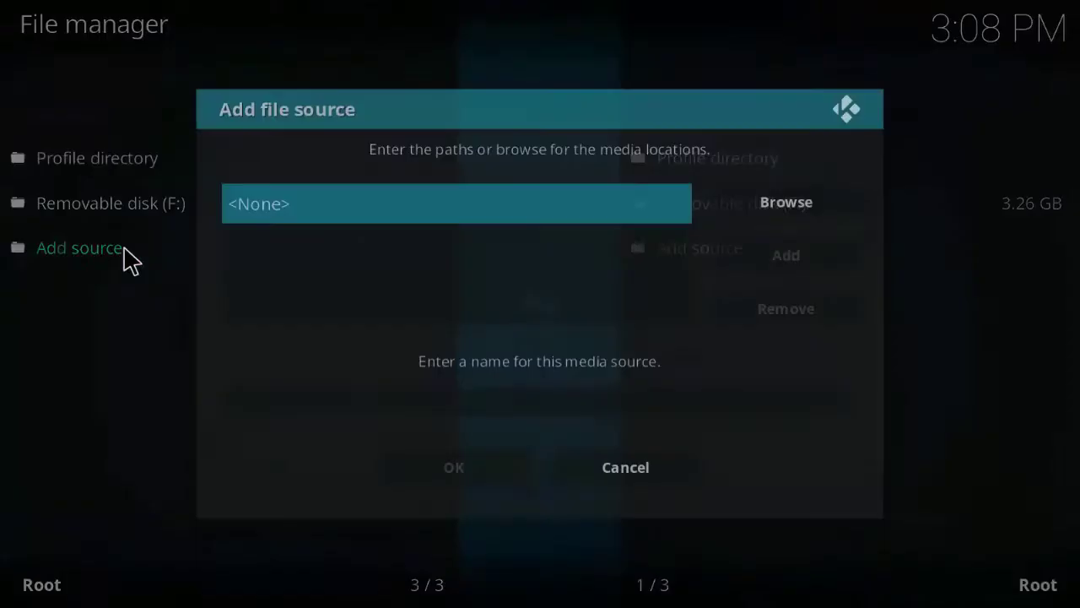
click(272, 218)
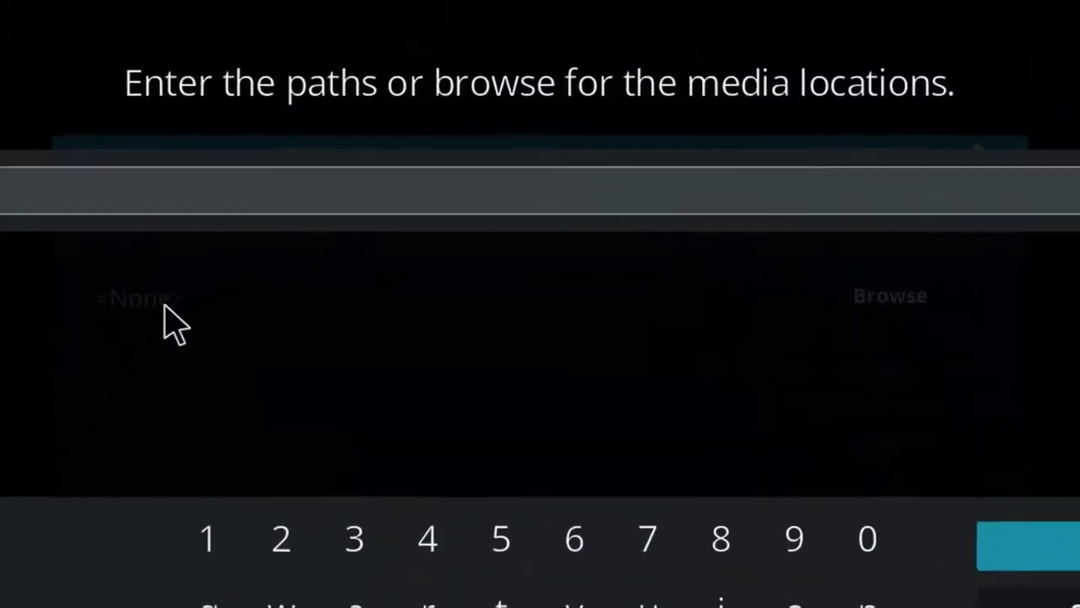
text(htt)
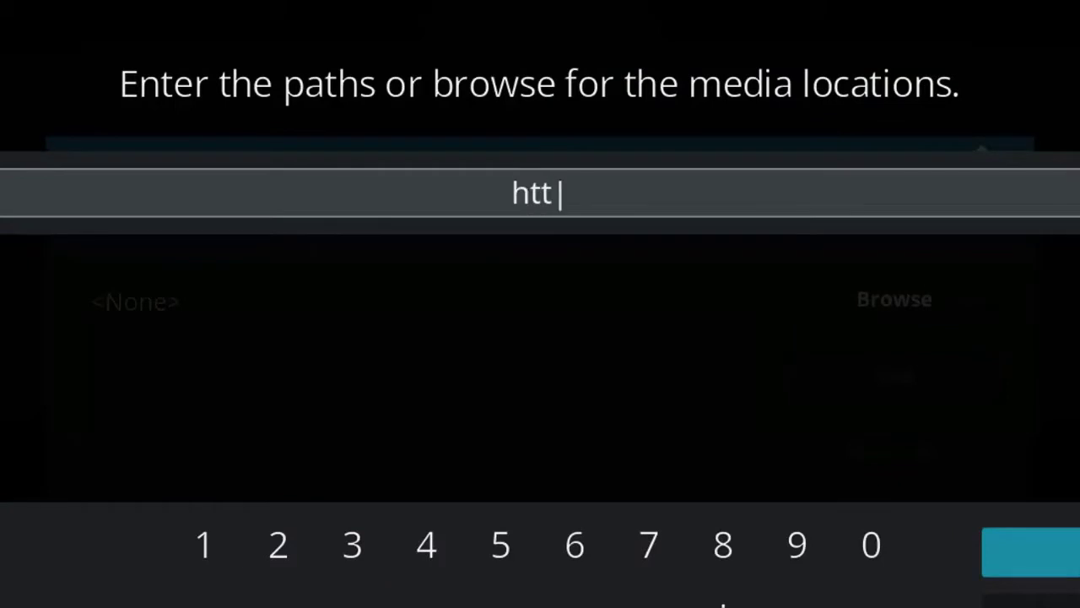
text(p:)
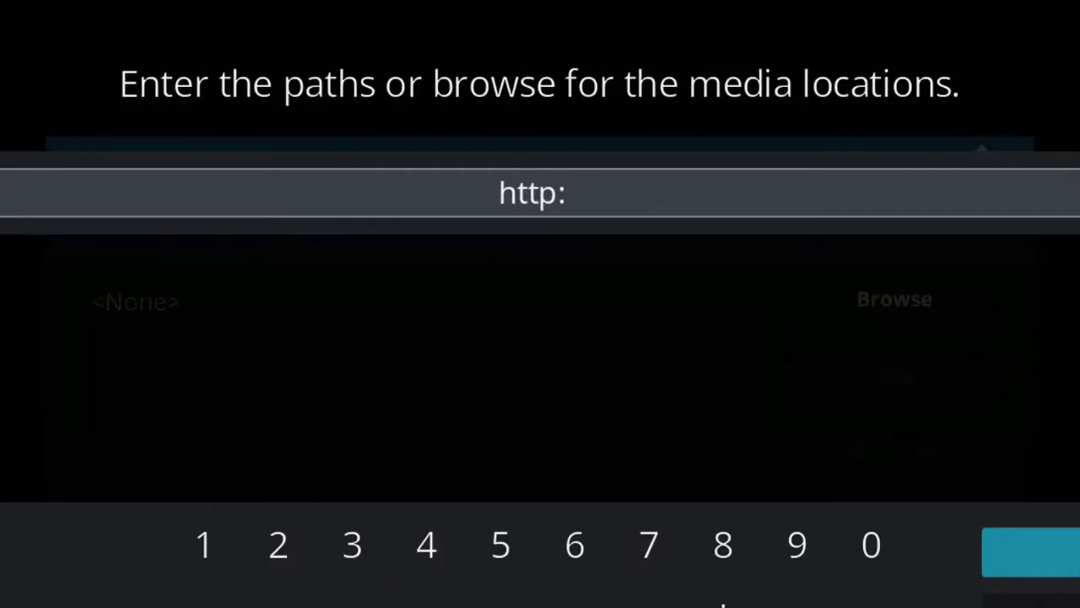
text(//ar)
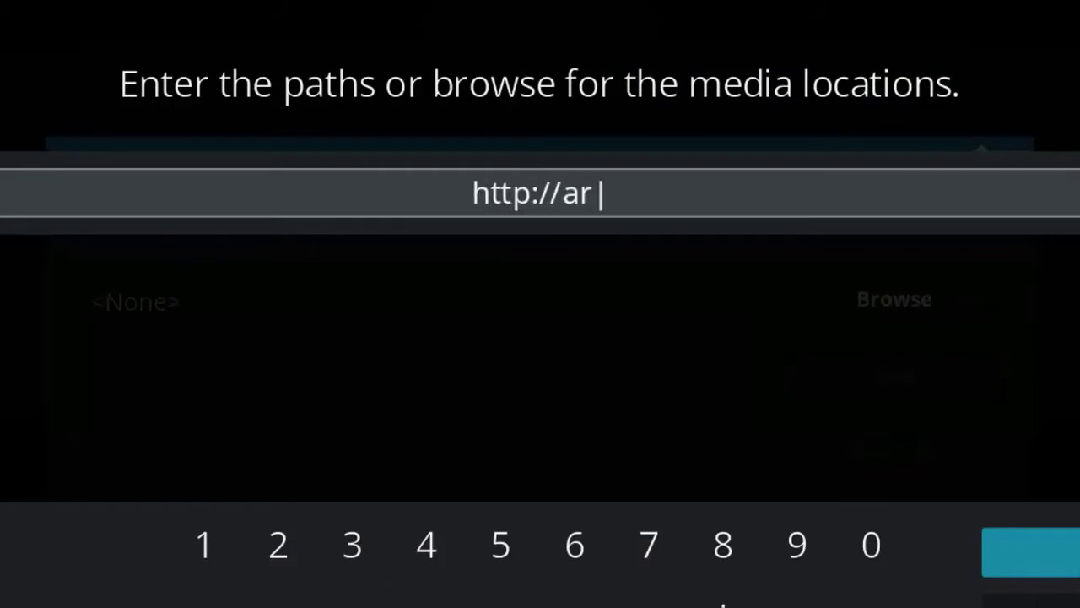
text(es-)
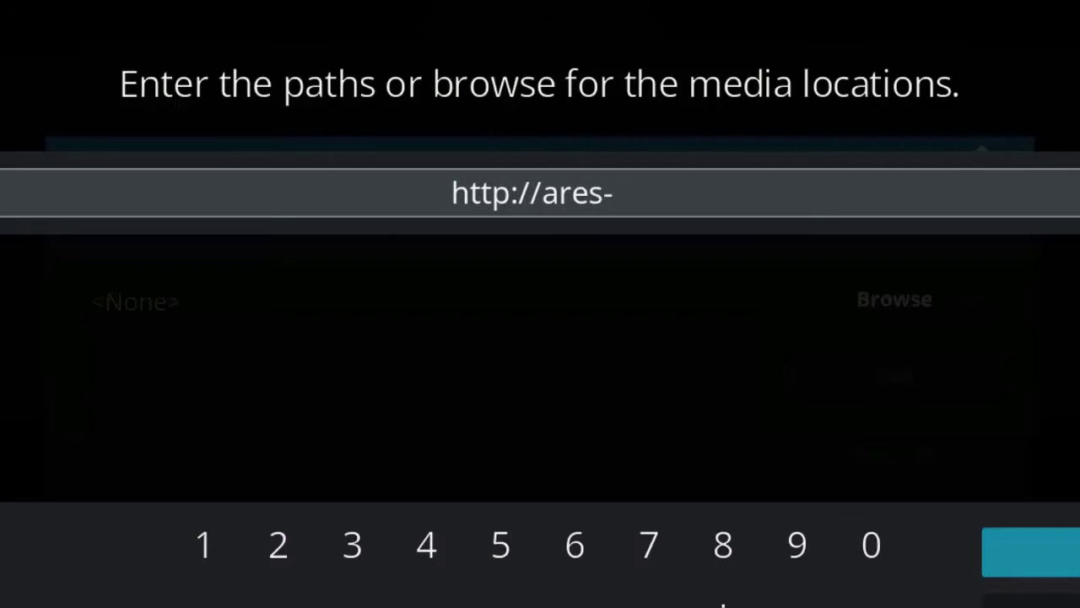
text(repo.)
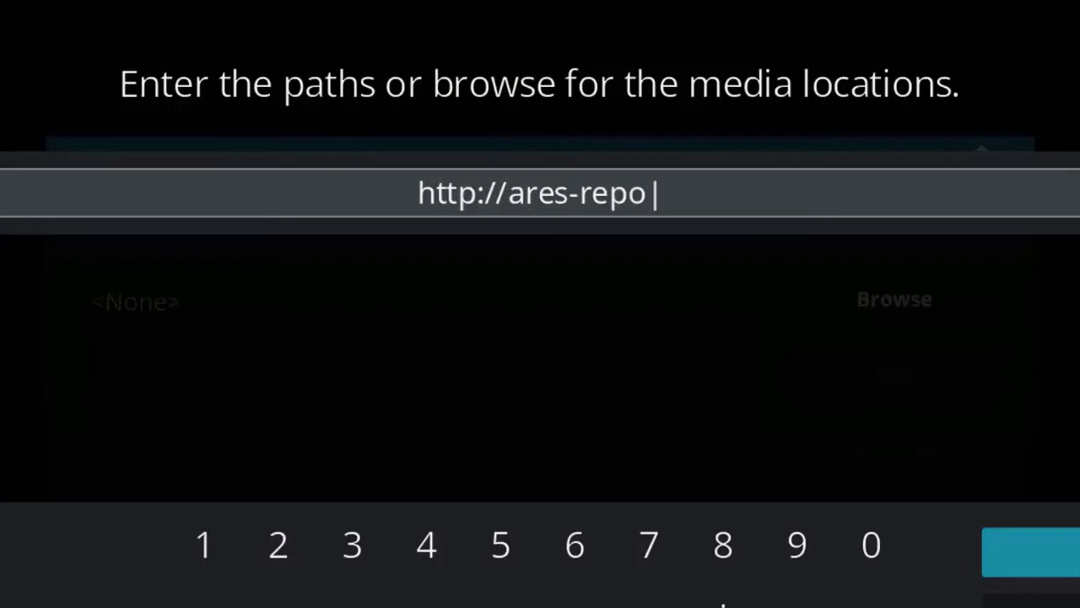
text(eu)
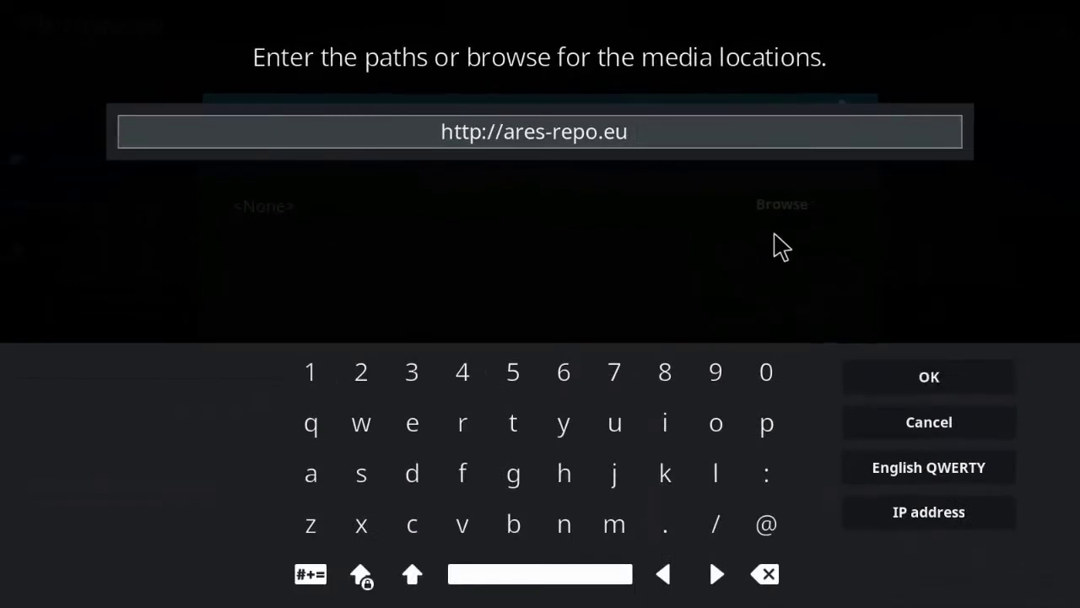
click(938, 377)
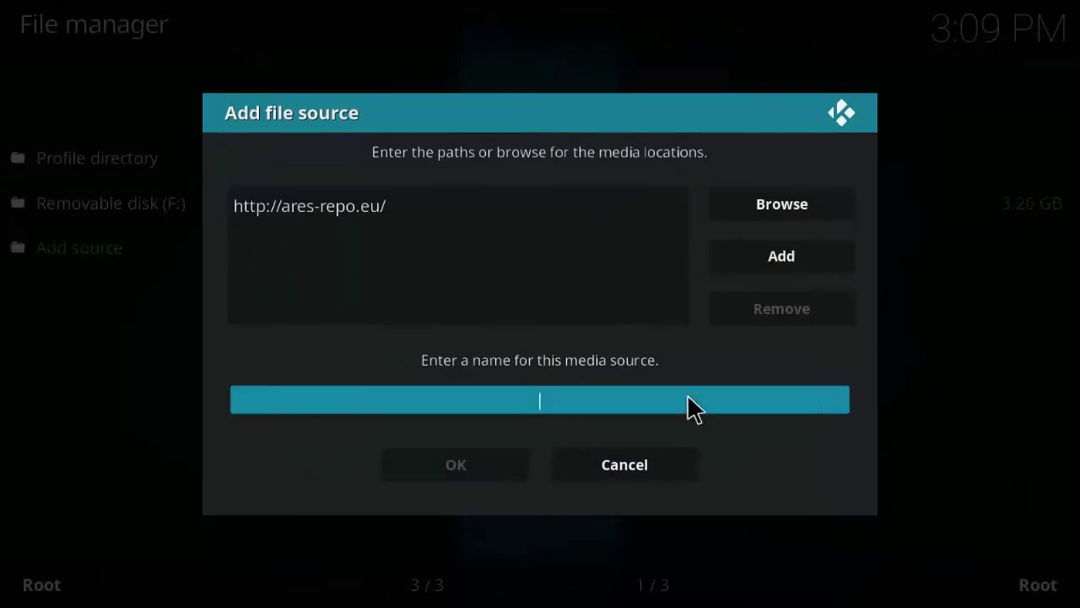
text(.ares)
click(498, 473)
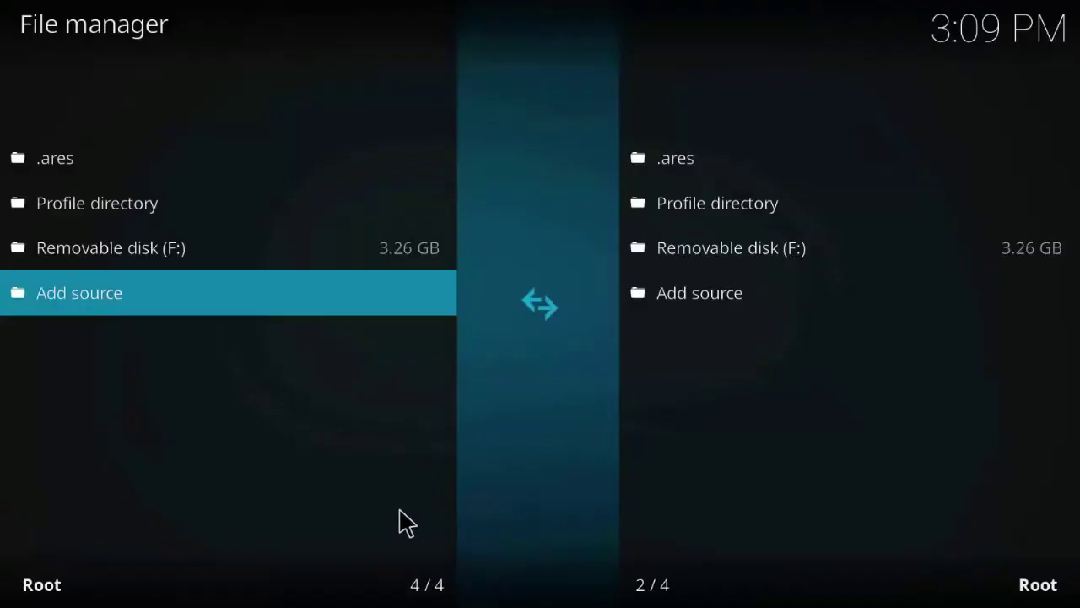
key(Escape)
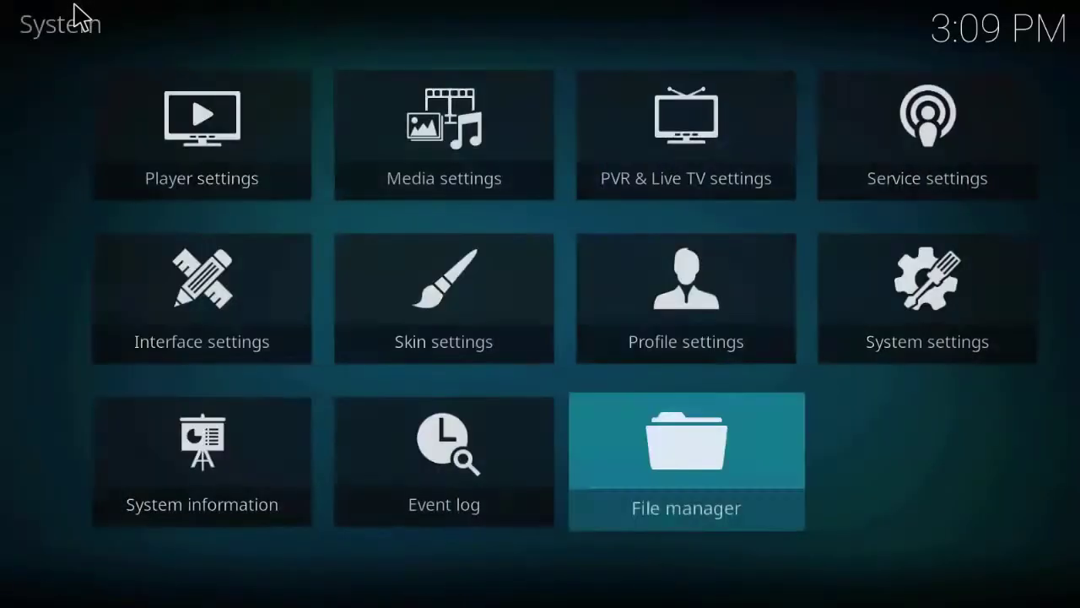
Install repository.aresproject-0.0.8.zip from the .ares source via Install from zip file.
key(Escape)
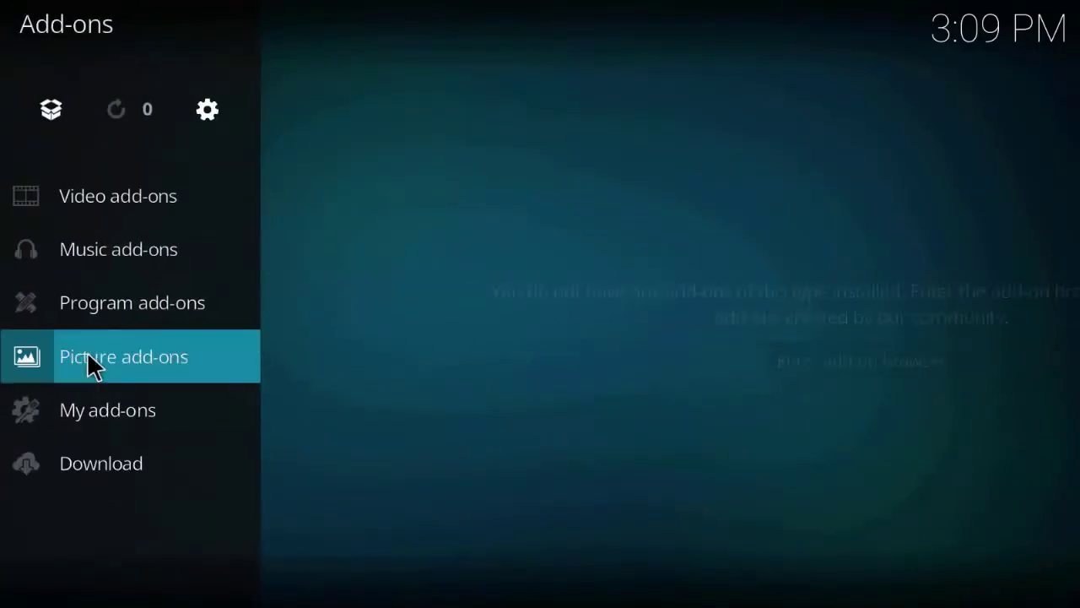
click(52, 105)
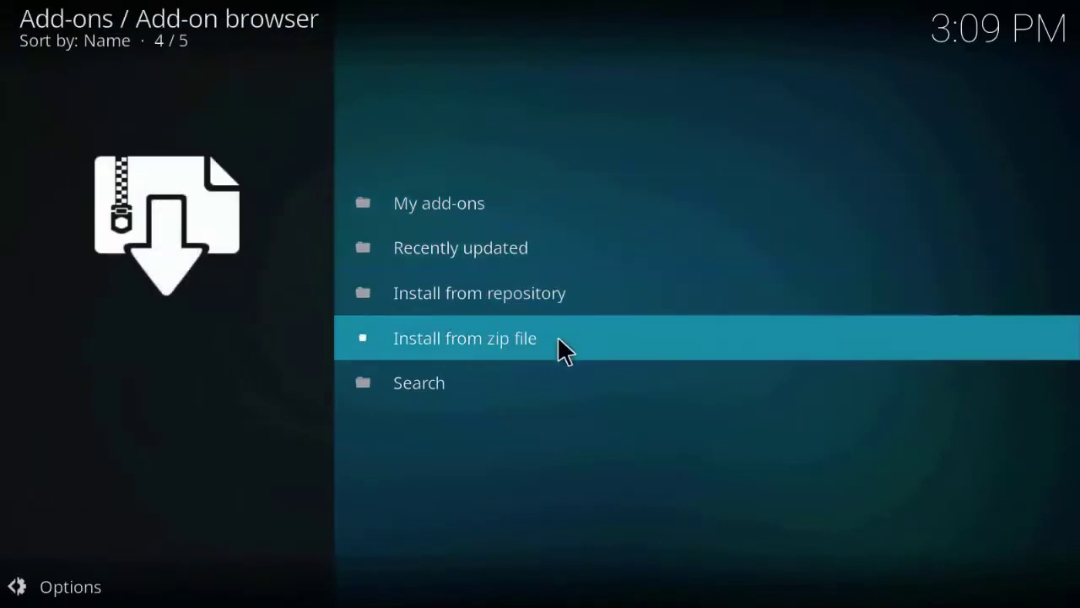
click(563, 349)
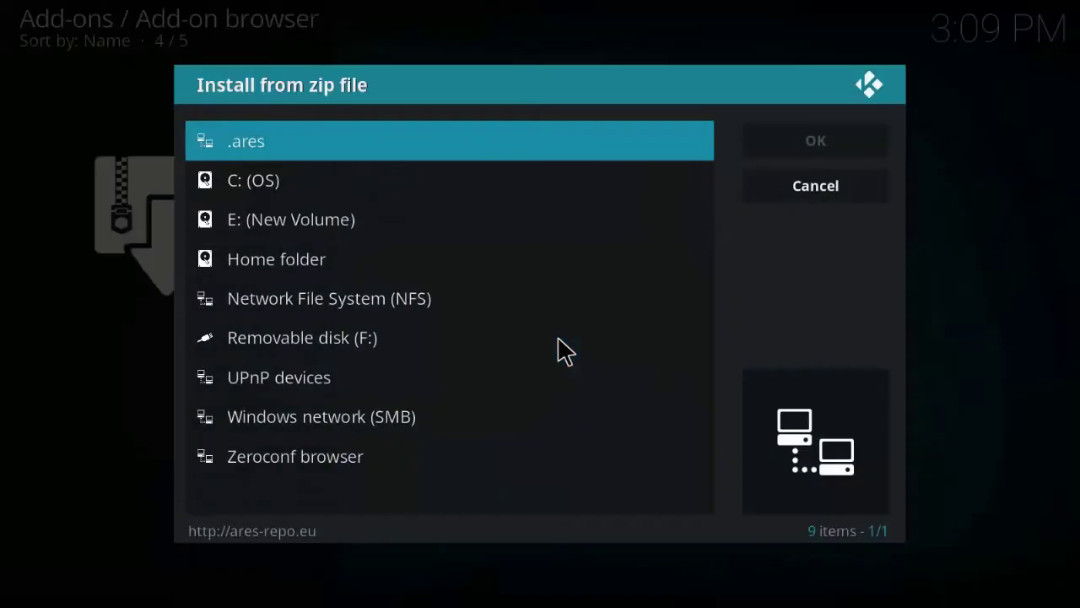
click(485, 144)
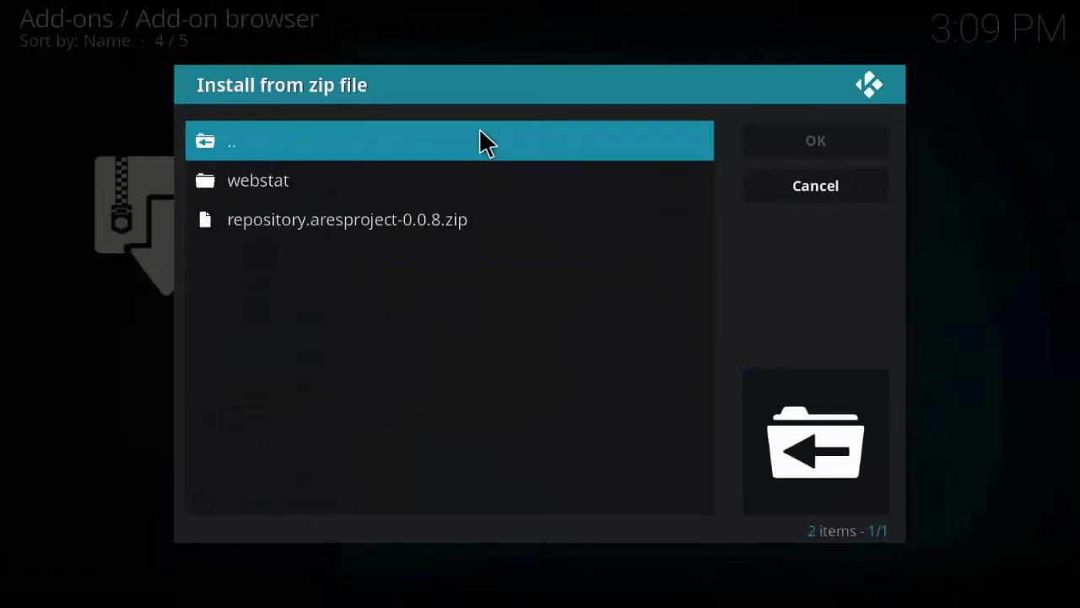
click(496, 218)
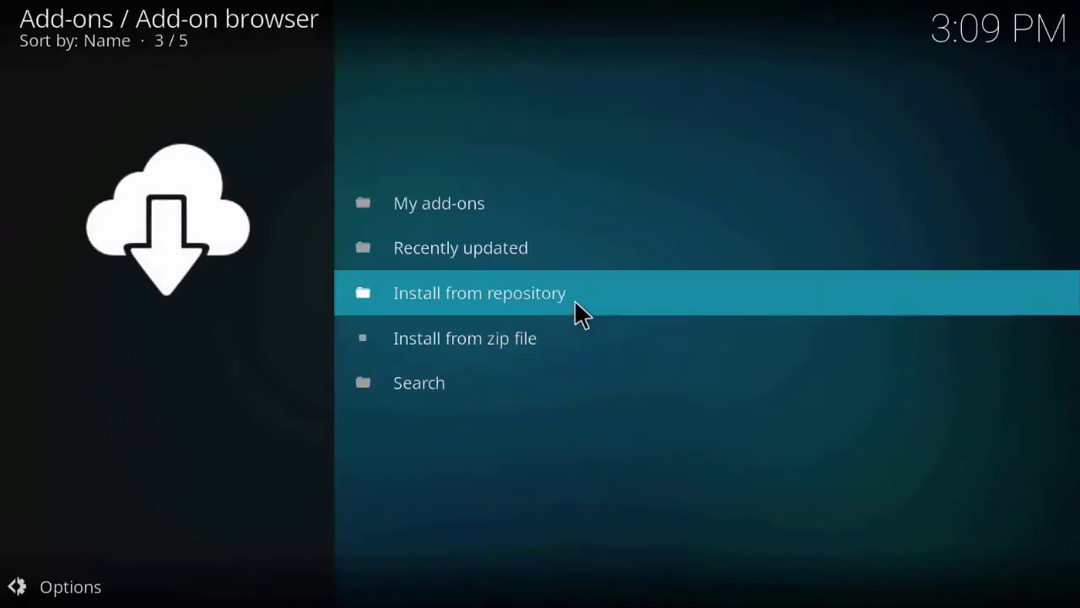
click(574, 304)
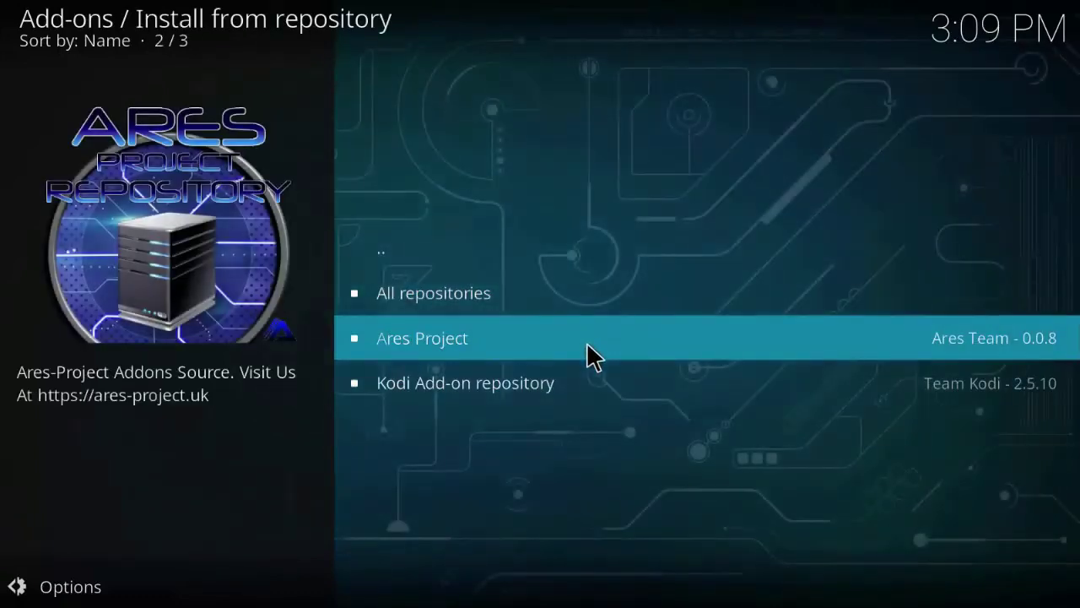
Install Ares Wizard 0.0.64 from Ares Project > Program add-ons and reopen its info page.
click(585, 341)
click(524, 339)
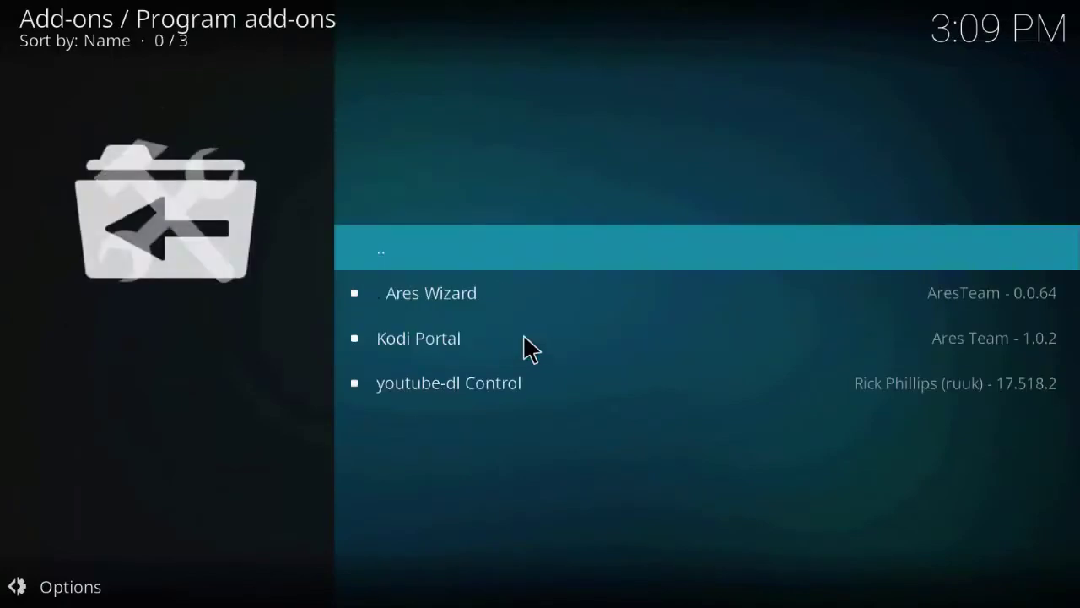
click(534, 305)
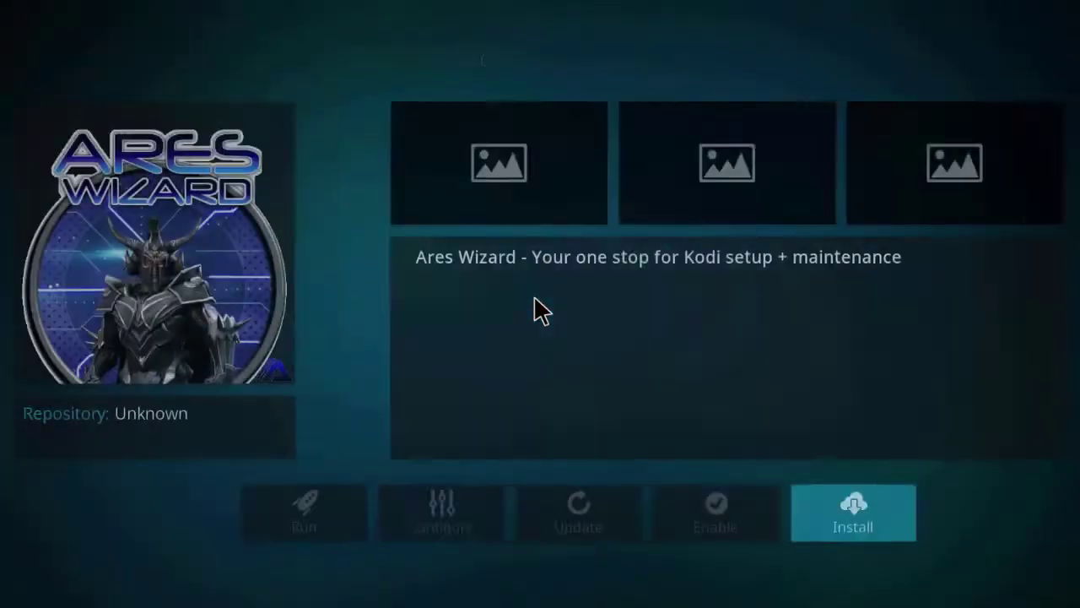
click(803, 510)
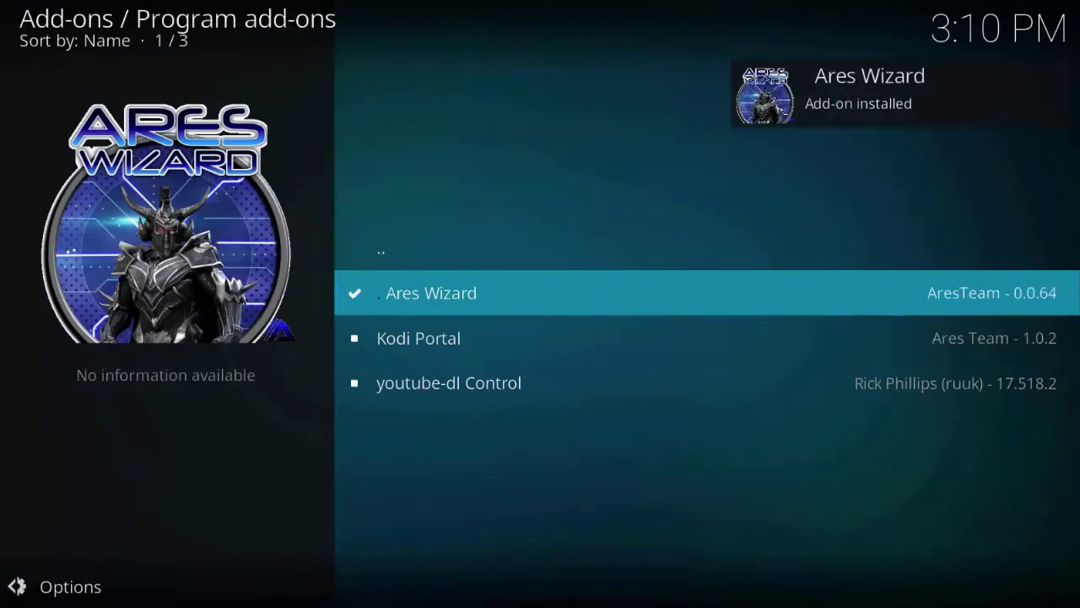
click(552, 306)
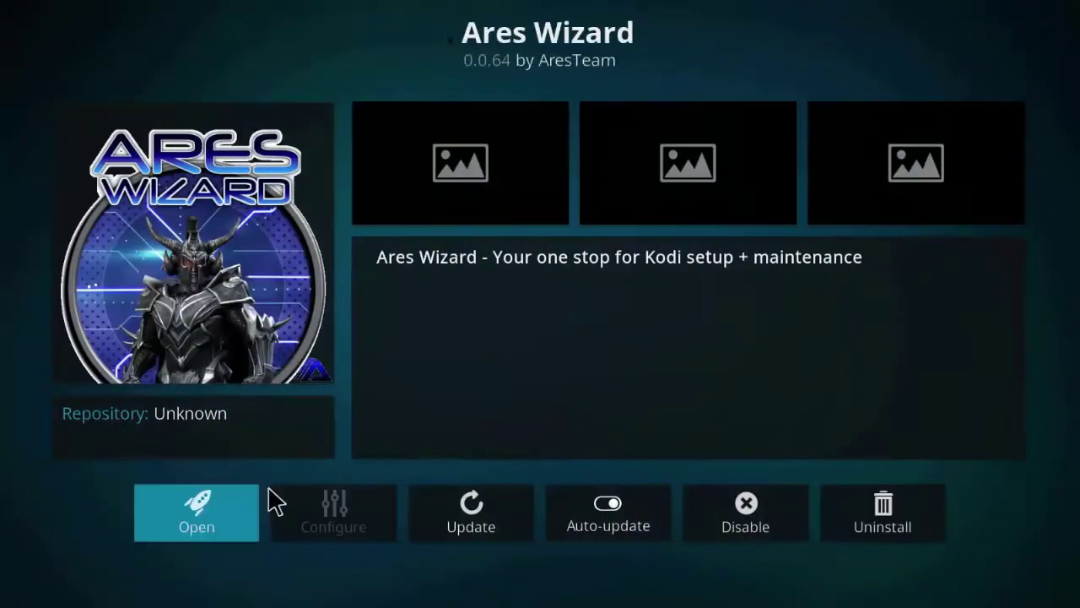
Launch Ares Wizard, browse its 333 builds and pick Brians Kodi.
click(204, 506)
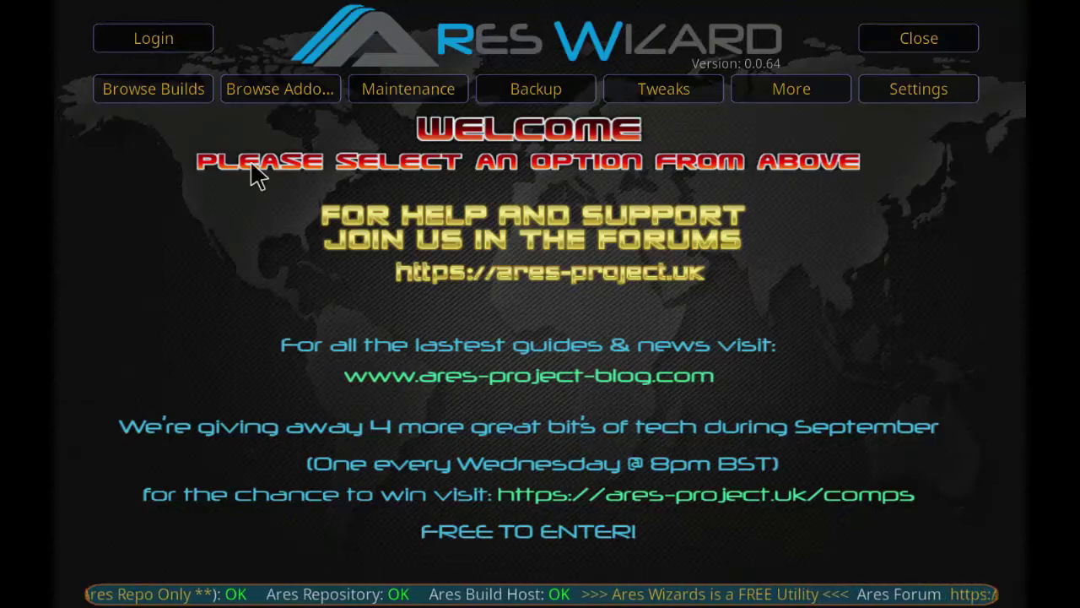
click(164, 95)
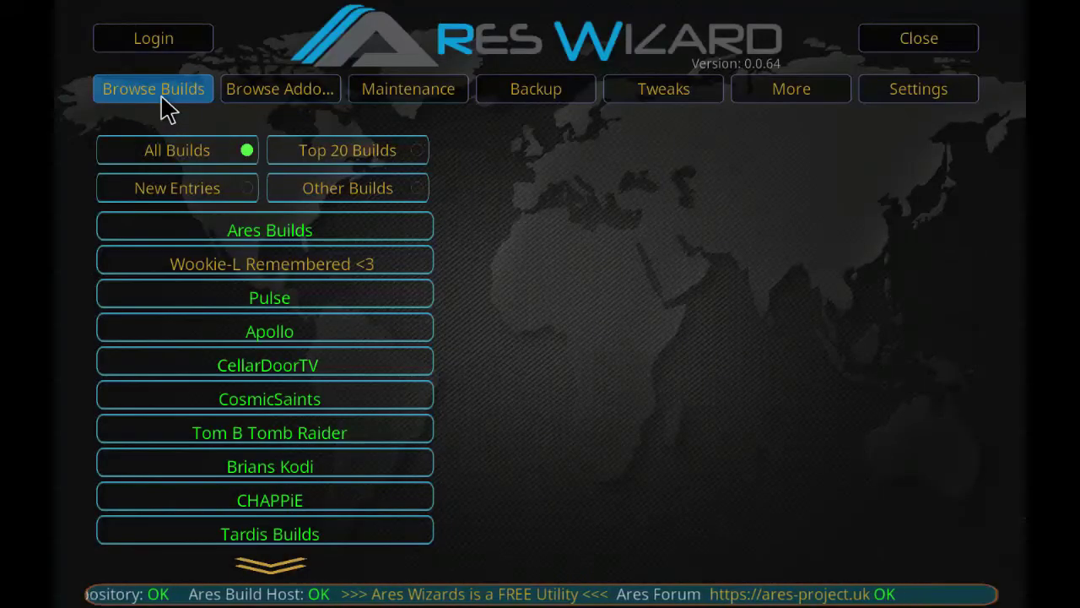
click(297, 472)
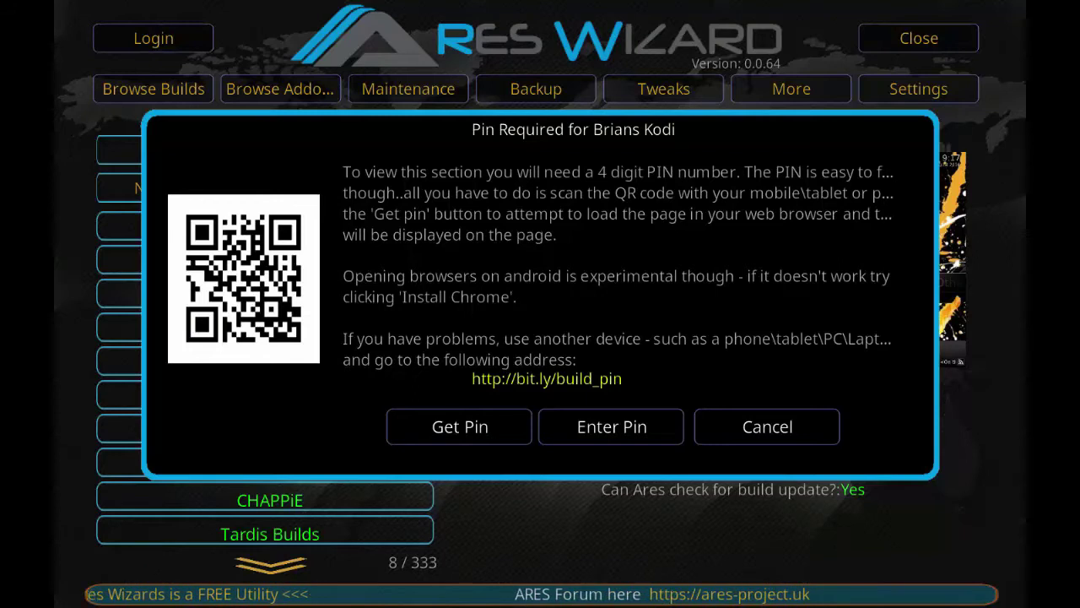
Unlock Brians Kodi with its PIN and choose the 17 Krypton with Flawless build.
click(545, 427)
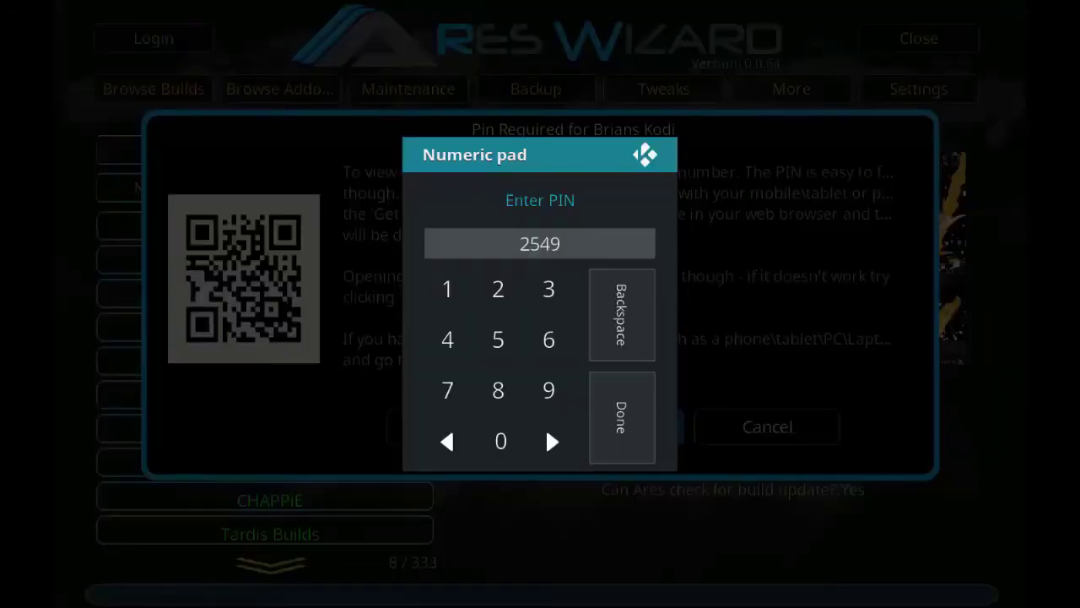
click(625, 439)
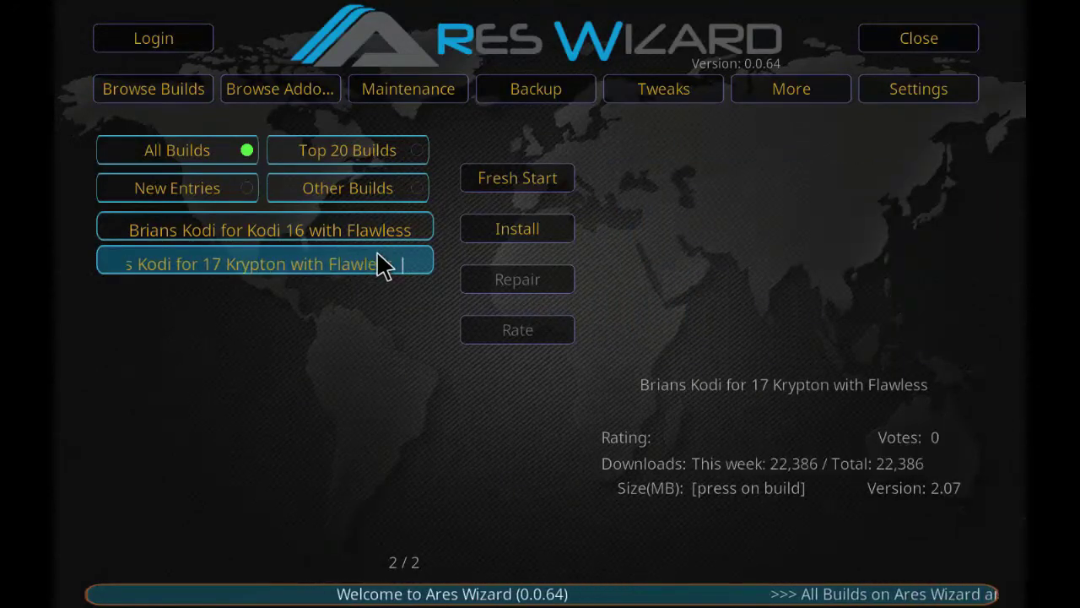
click(506, 238)
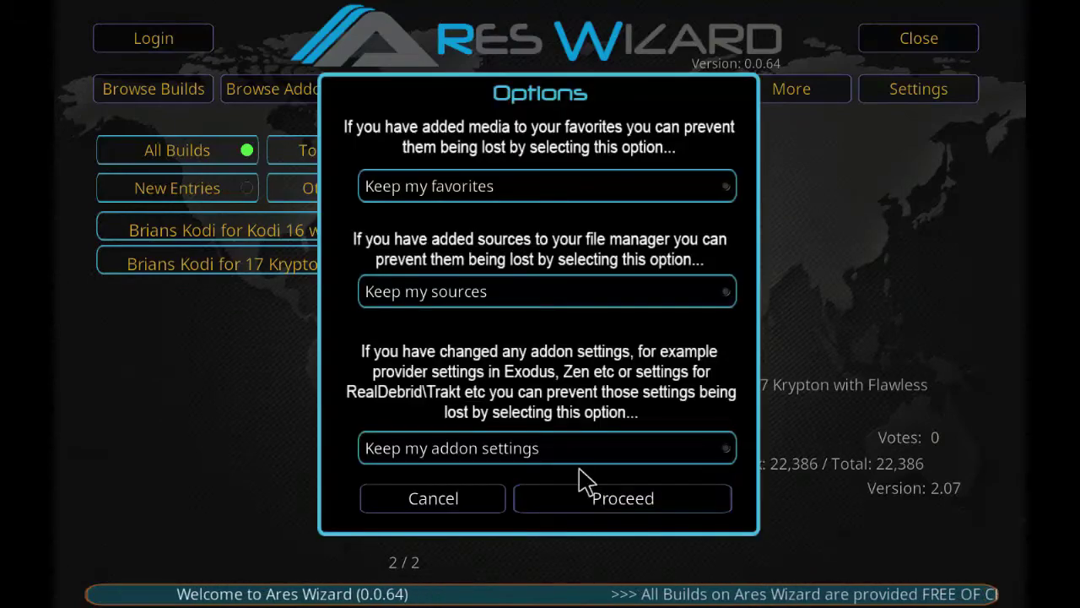
Confirm Proceed to start downloading the 348.98 MB Brians Kodi 17 Krypton with Flawless build.
click(591, 500)
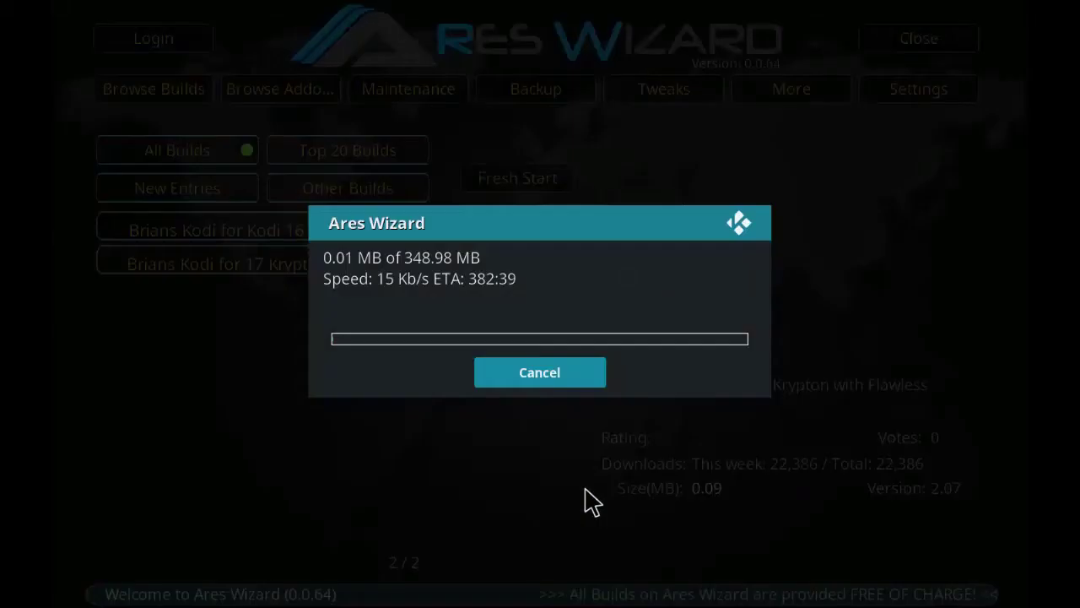